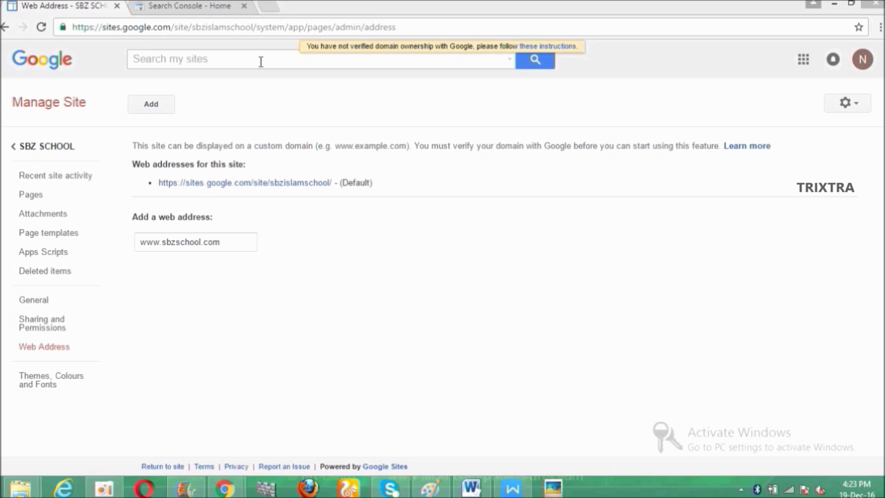
- Switch from Google Sites to the Search Console home tab
{"action": "left_click", "coordinate": [212, 7]}
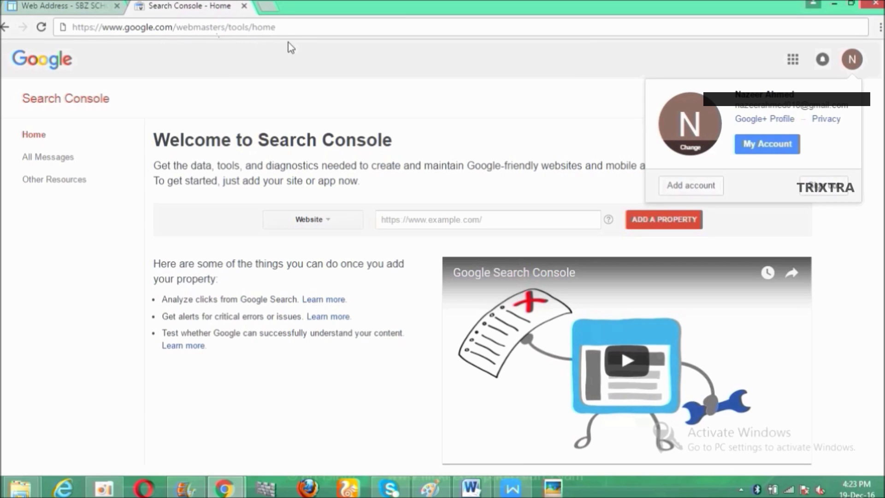
{"action": "left_click", "coordinate": [532, 105]}
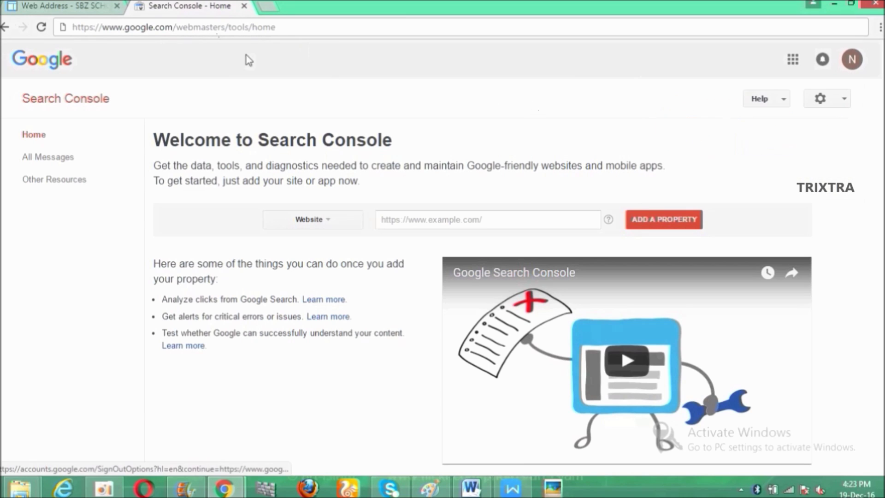
{"action": "left_click", "coordinate": [441, 219]}
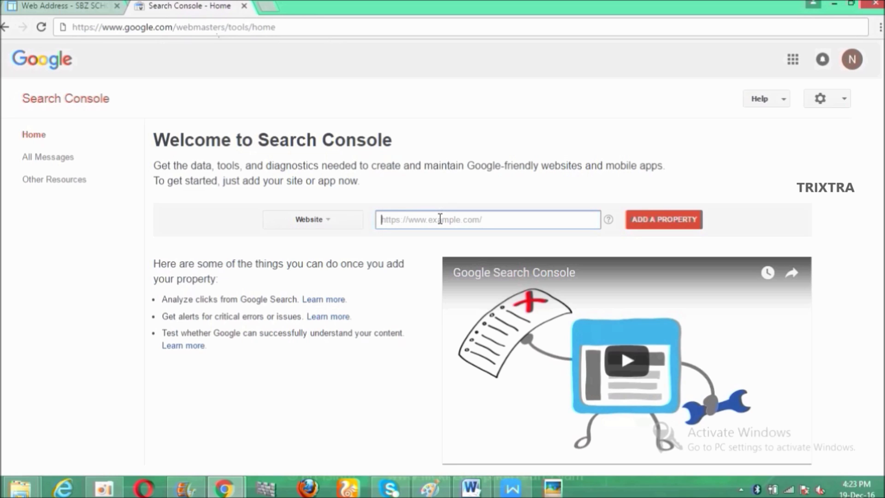
{"action": "type", "text": "w"}
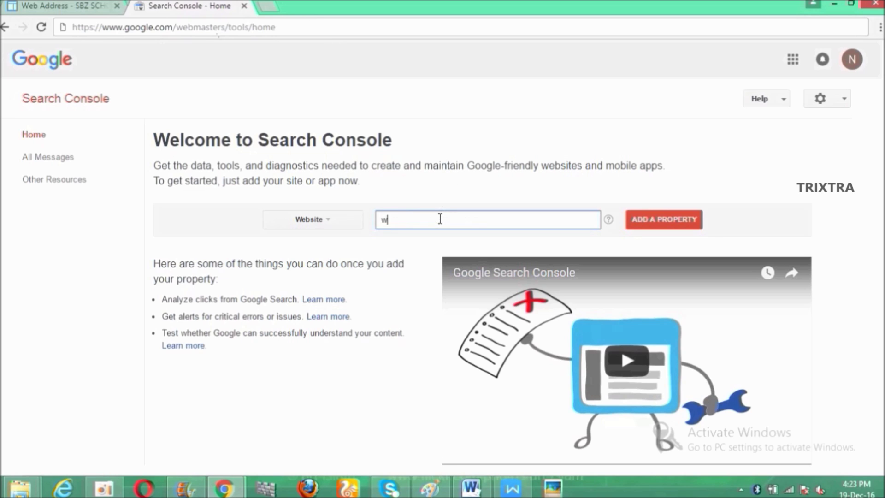
{"action": "type", "text": "ww.sbz"}
{"action": "type", "text": "school.com"}
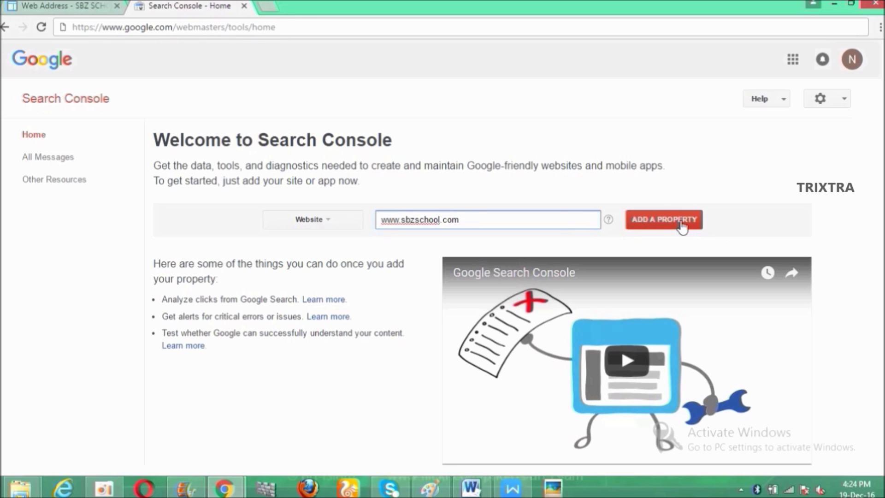
{"action": "left_click", "coordinate": [682, 226]}
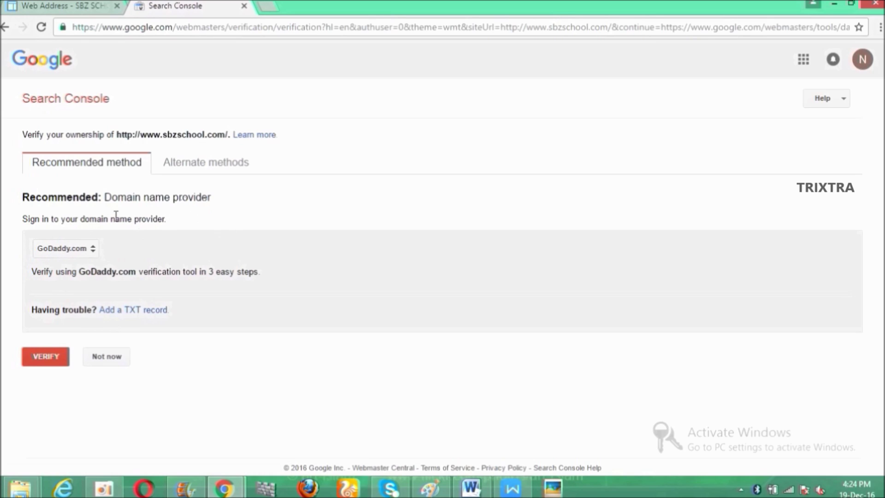
- Verify sbzschool.com through GoDaddy with the saved login, granting Google DNS change access
{"action": "left_click", "coordinate": [53, 362]}
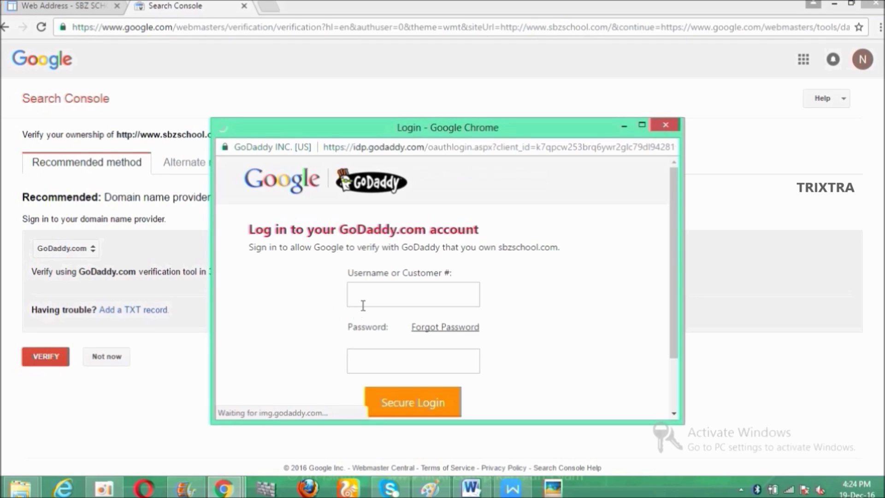
{"action": "left_click", "coordinate": [363, 304]}
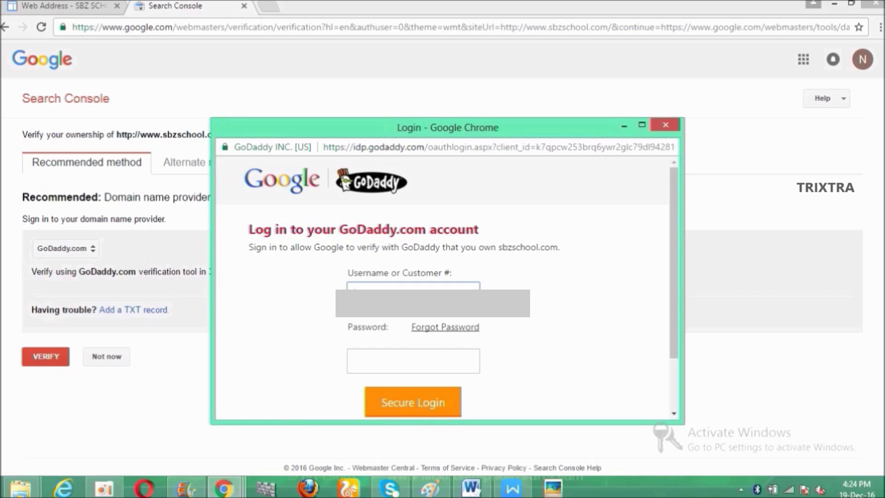
{"action": "type", "text": "n"}
{"action": "key", "text": "Down"}
{"action": "key", "text": "Return"}
{"action": "key", "text": "Tab"}
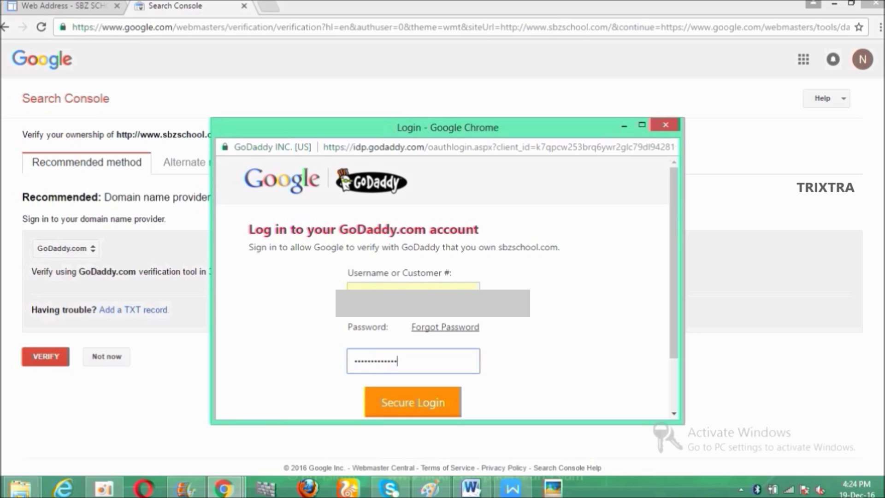
{"action": "key", "text": "Return"}
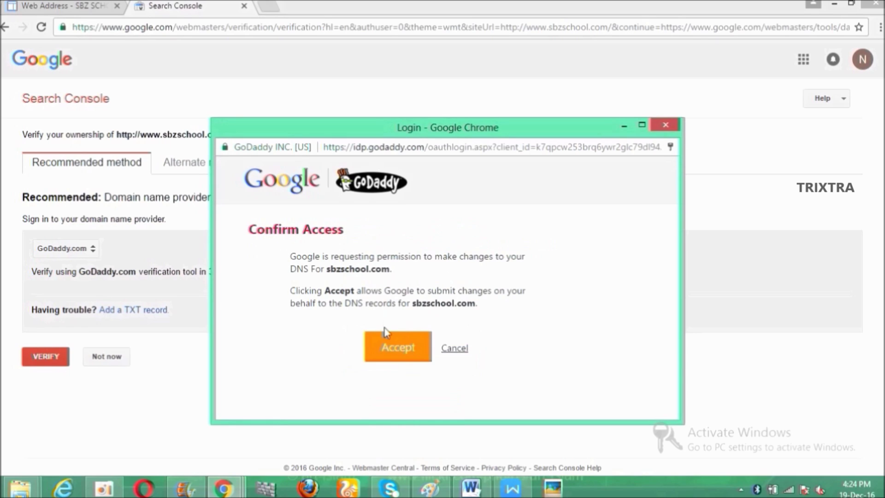
{"action": "left_click", "coordinate": [384, 361]}
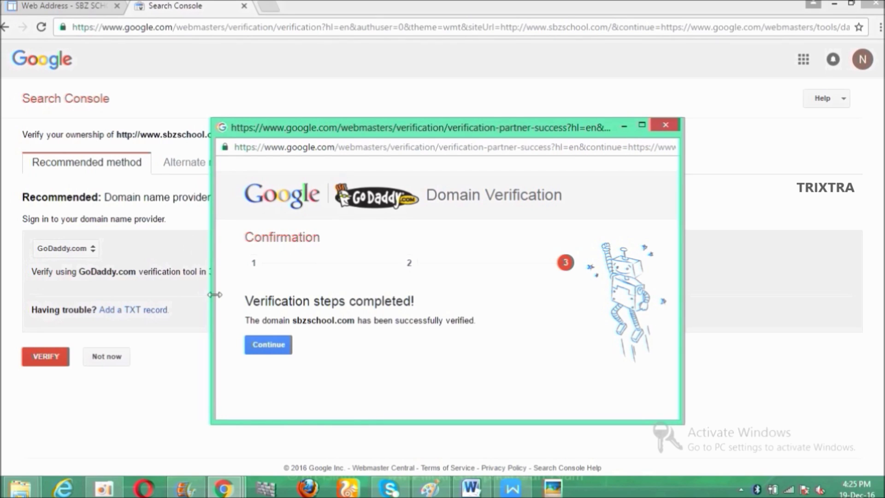
- Load godaddy.com in a new tab and reach the account's Domains list
{"action": "left_click", "coordinate": [269, 346]}
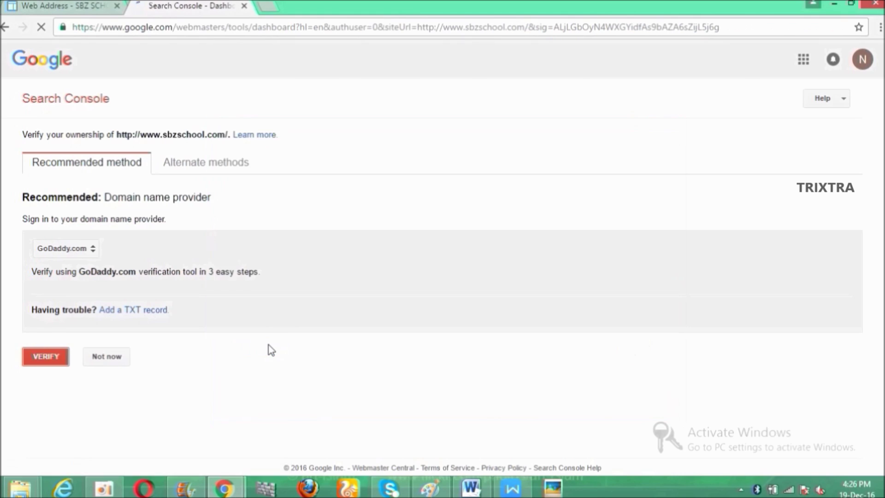
{"action": "left_click", "coordinate": [269, 6]}
{"action": "type", "text": "godayy"}
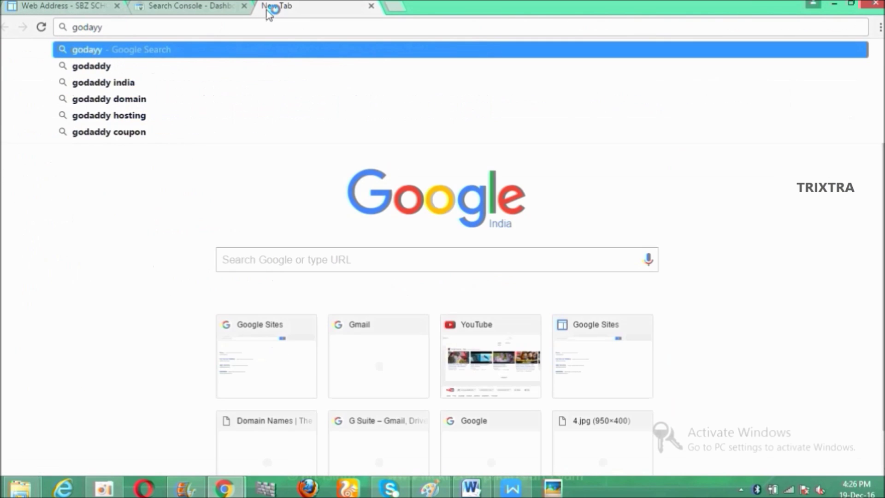
{"action": "key", "text": "BackSpace"}
{"action": "key", "text": "BackSpace"}
{"action": "type", "text": "dd"}
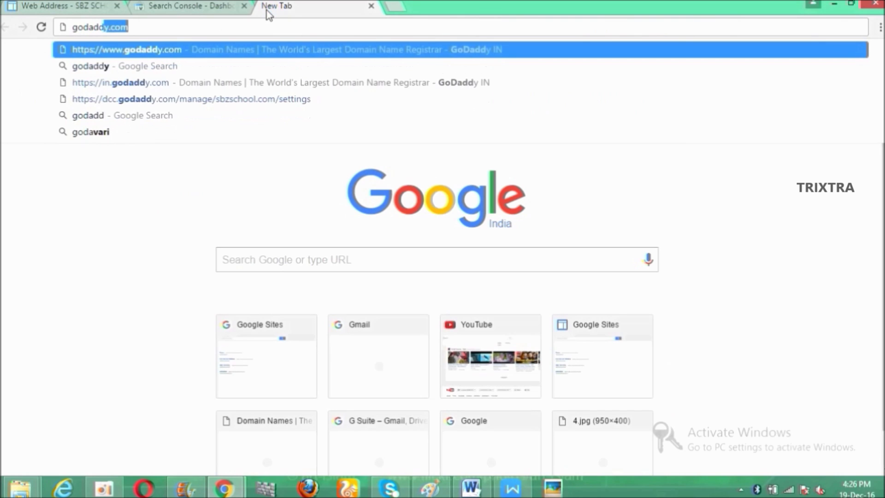
{"action": "type", "text": "y.com"}
{"action": "key", "text": "Return"}
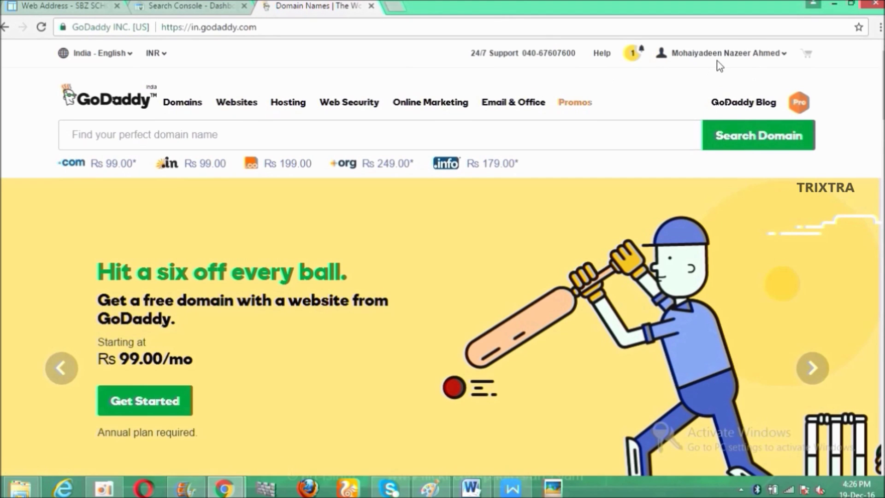
{"action": "left_click", "coordinate": [730, 63]}
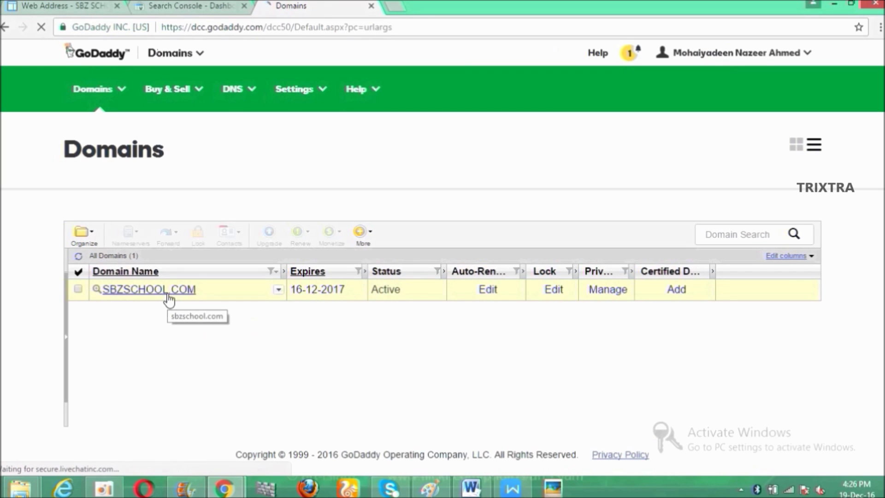
- Review SBZSCHOOL.COM's DNS records for the google-site-verification TXT entries
{"action": "left_click", "coordinate": [169, 295]}
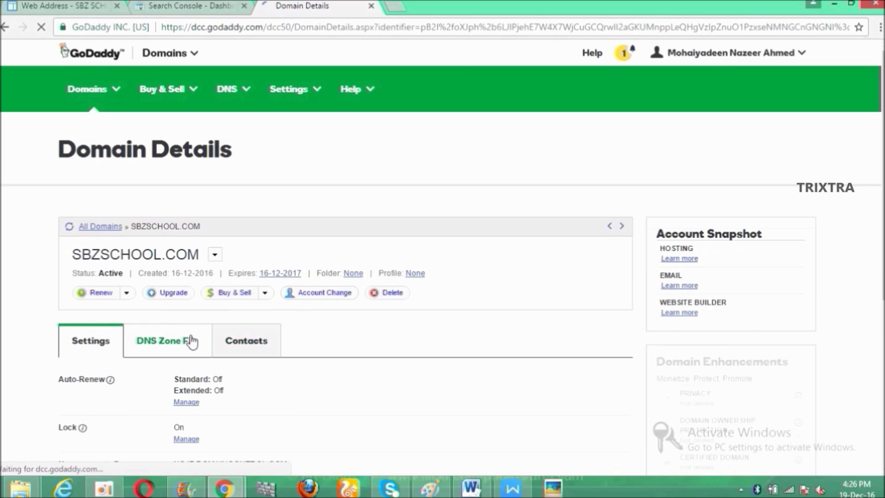
{"action": "left_click", "coordinate": [190, 340]}
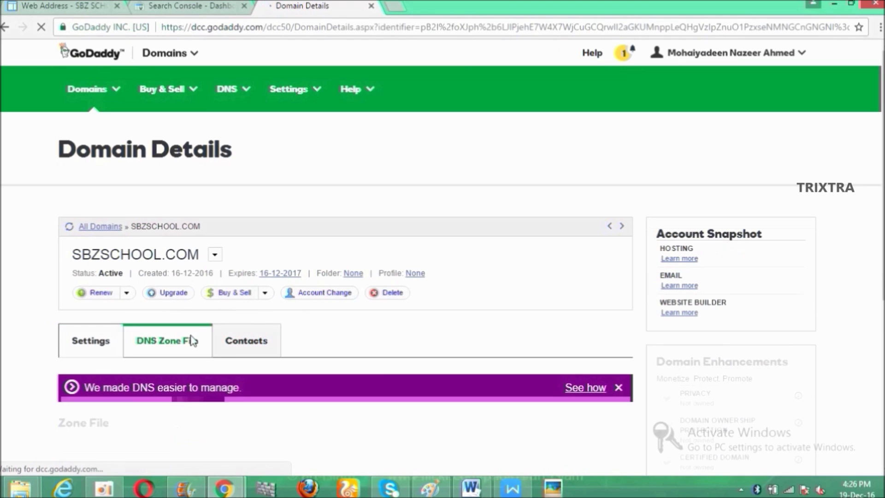
{"action": "left_click", "coordinate": [582, 390]}
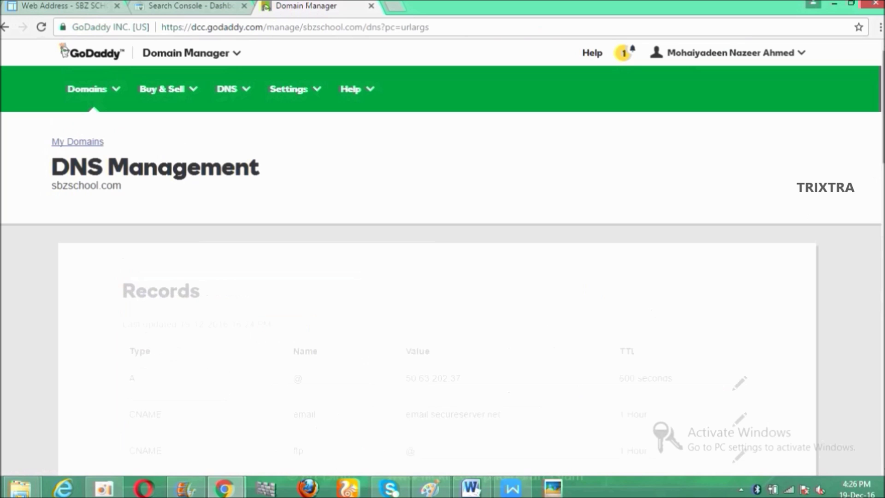
{"action": "scroll", "coordinate": [438, 258], "scroll_direction": "down", "scroll_amount": 3}
{"action": "scroll", "coordinate": [438, 258], "scroll_direction": "down", "scroll_amount": 5}
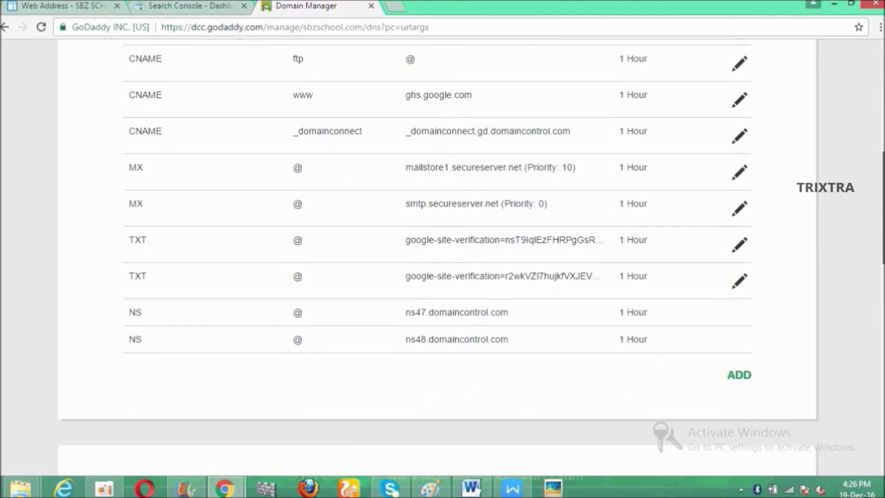
{"action": "scroll", "coordinate": [438, 259], "scroll_direction": "up", "scroll_amount": 2}
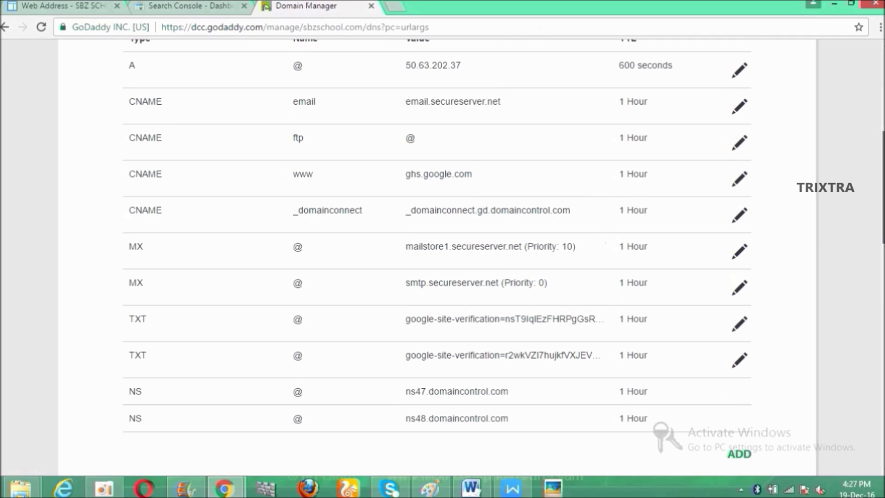
{"action": "scroll", "coordinate": [881, 184], "scroll_direction": "up", "scroll_amount": 7}
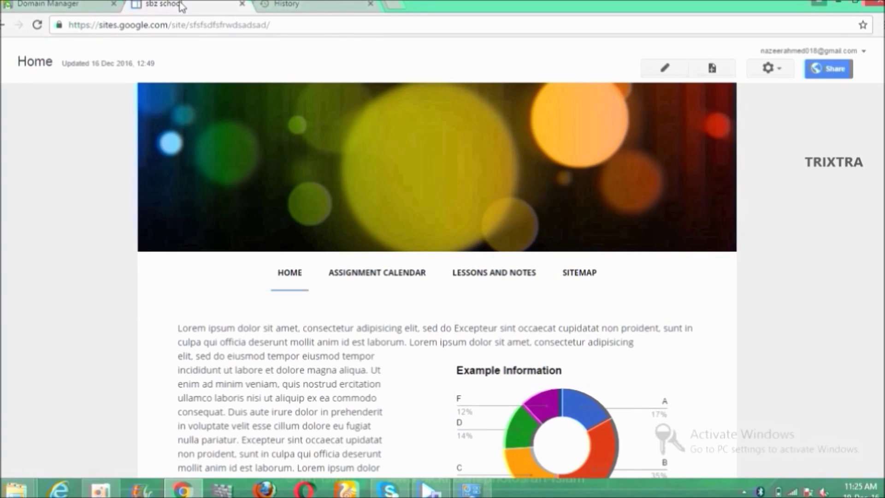
{"action": "left_click", "coordinate": [767, 69]}
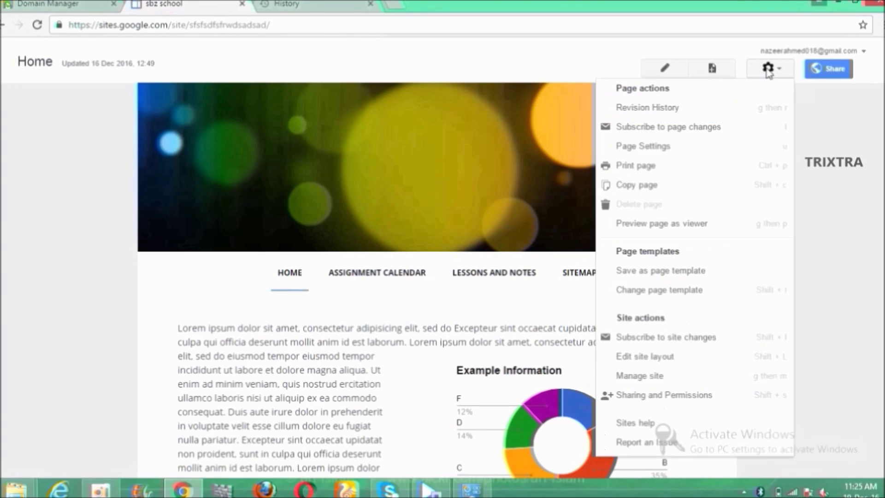
{"action": "left_click", "coordinate": [639, 376]}
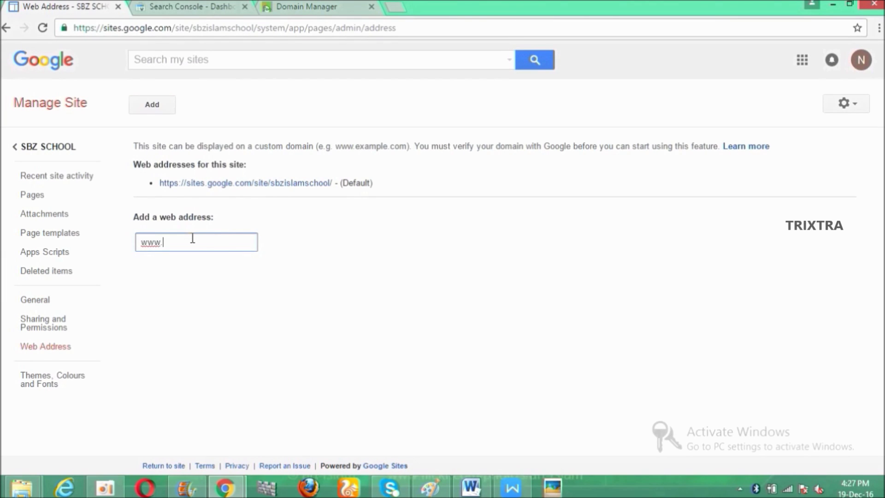
{"action": "type", "text": "sbzs"}
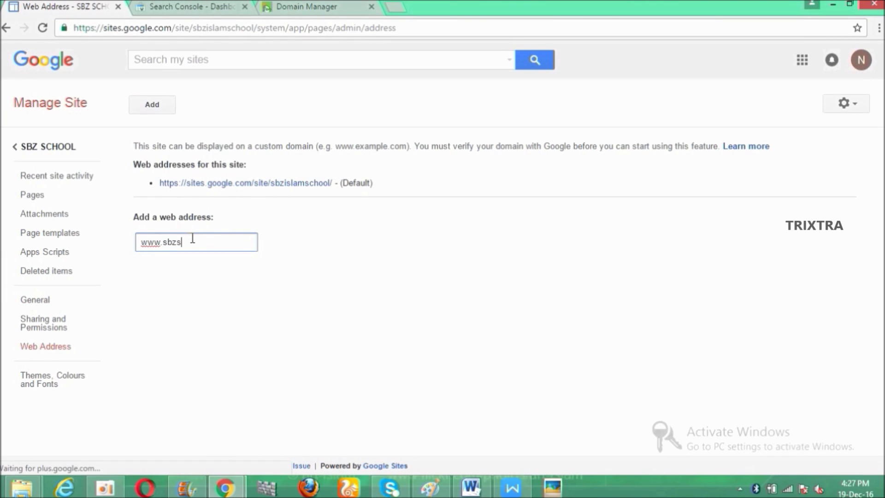
{"action": "type", "text": "chool.com"}
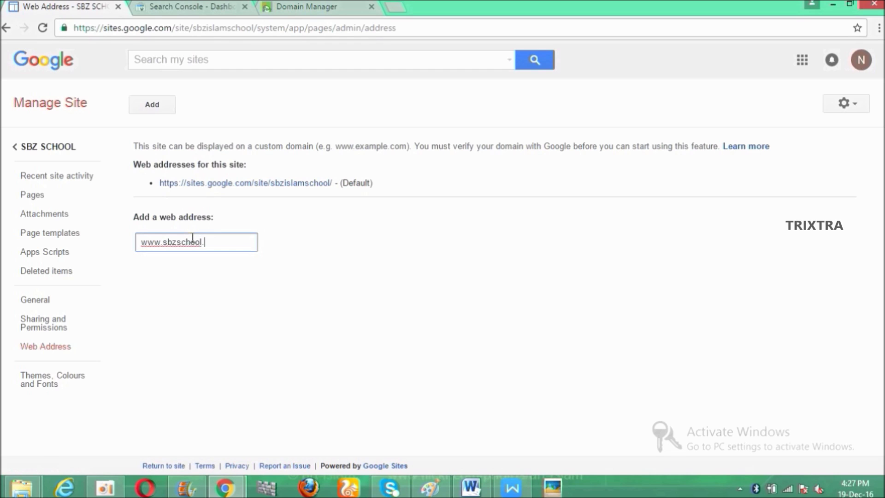
{"action": "left_click", "coordinate": [160, 104]}
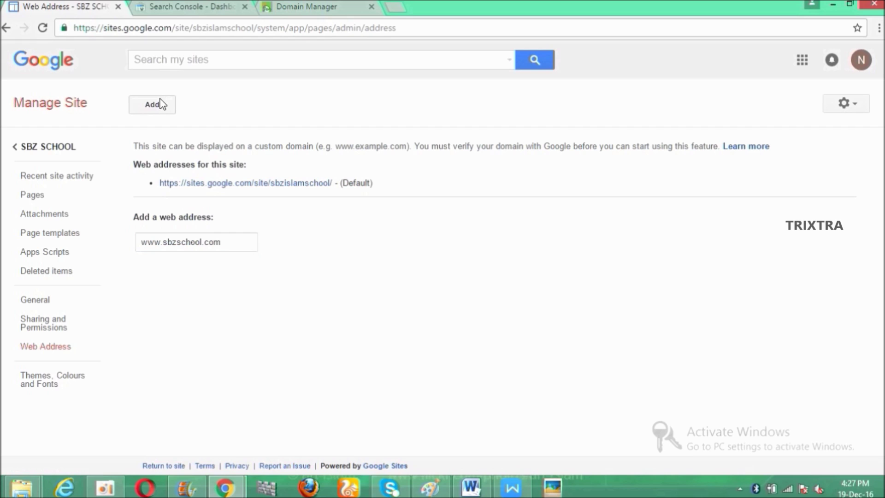